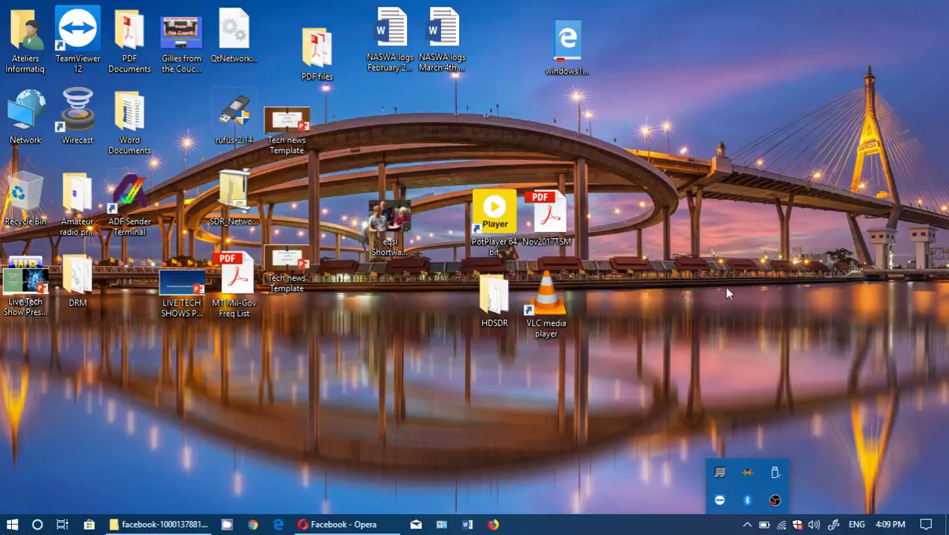
# - Dismiss the hidden tray-icons popup by clicking an empty spot on the desktop
pyautogui.click(765, 262)
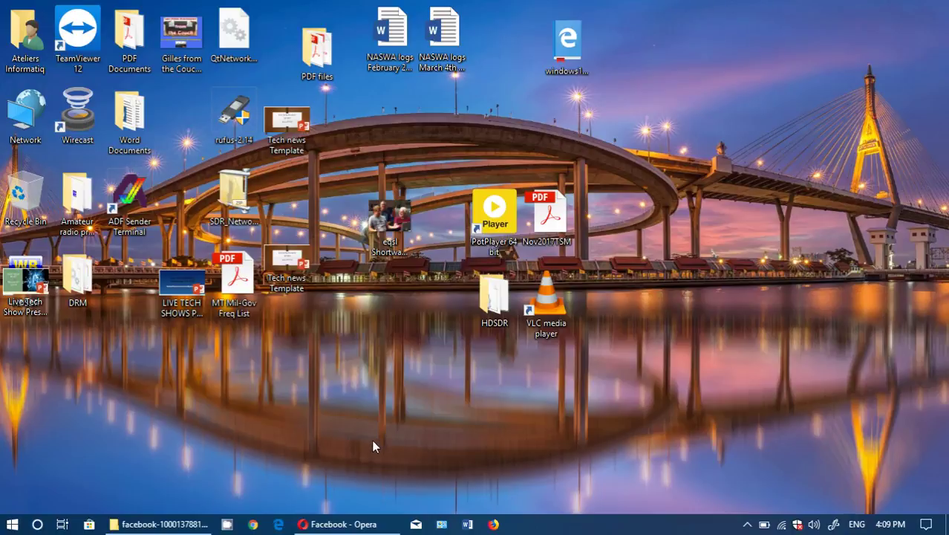
# - Restore Opera and go from the account menu's Settings to 'Download a copy' of Facebook data
pyautogui.click(356, 524)
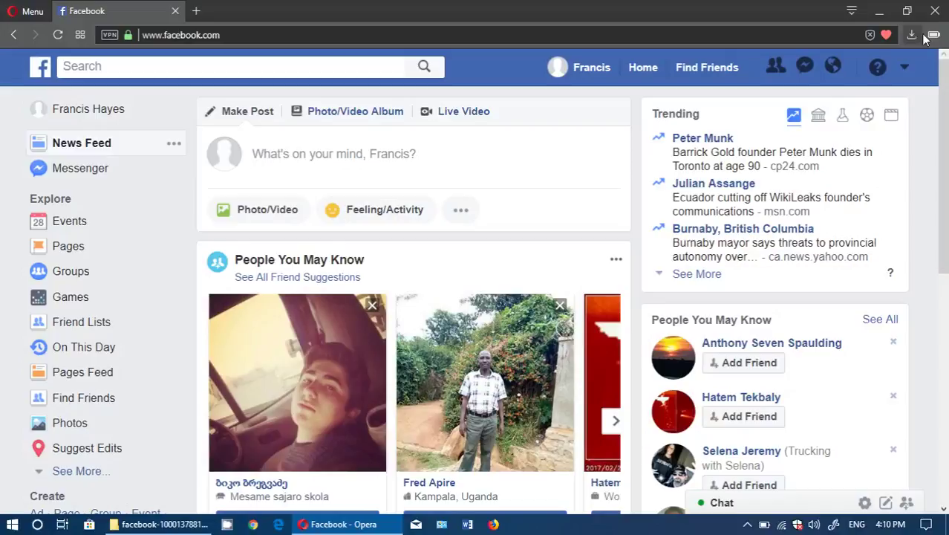
pyautogui.click(905, 69)
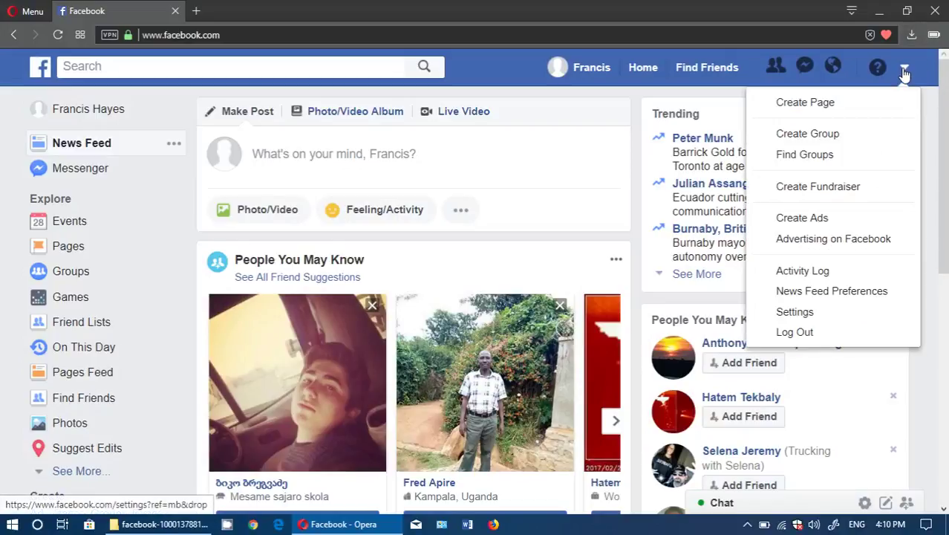
pyautogui.click(832, 317)
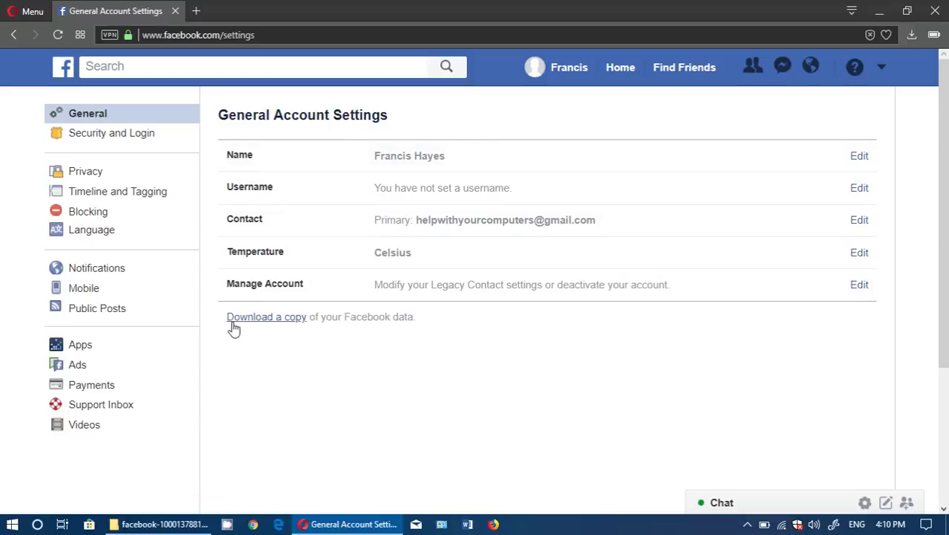
pyautogui.click(277, 324)
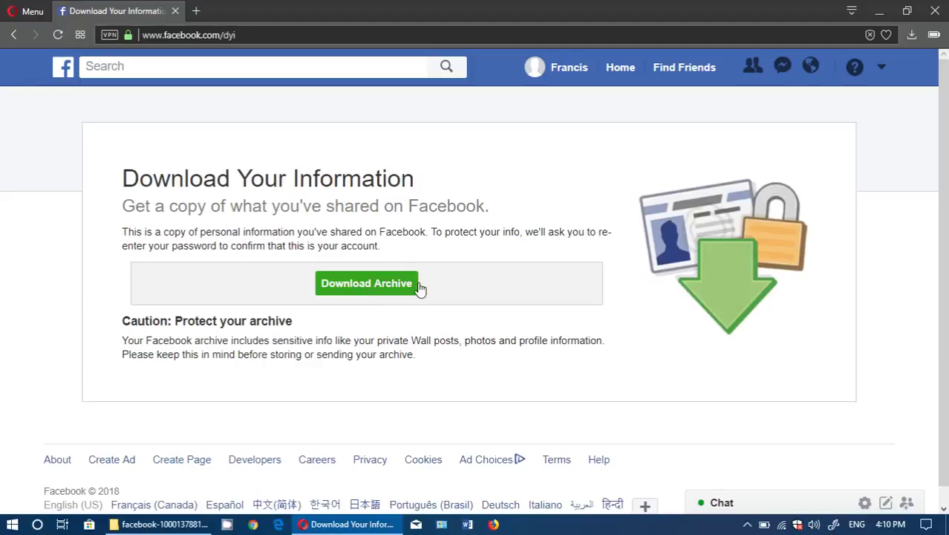
pyautogui.click(400, 288)
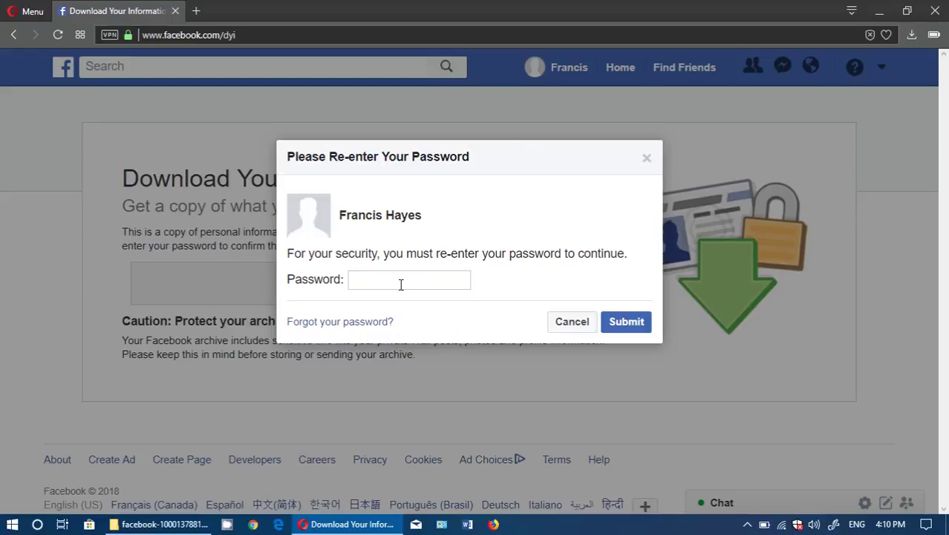
pyautogui.click(570, 322)
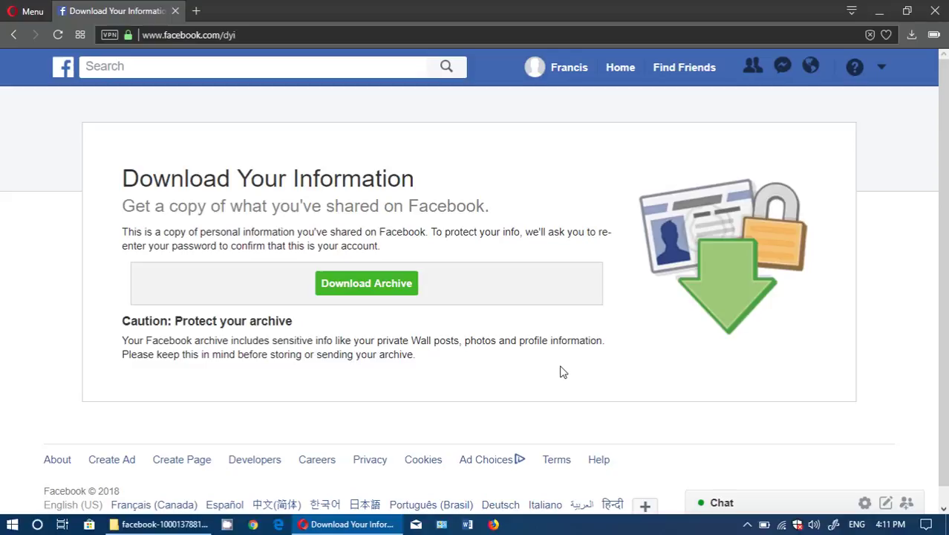
pyautogui.click(810, 66)
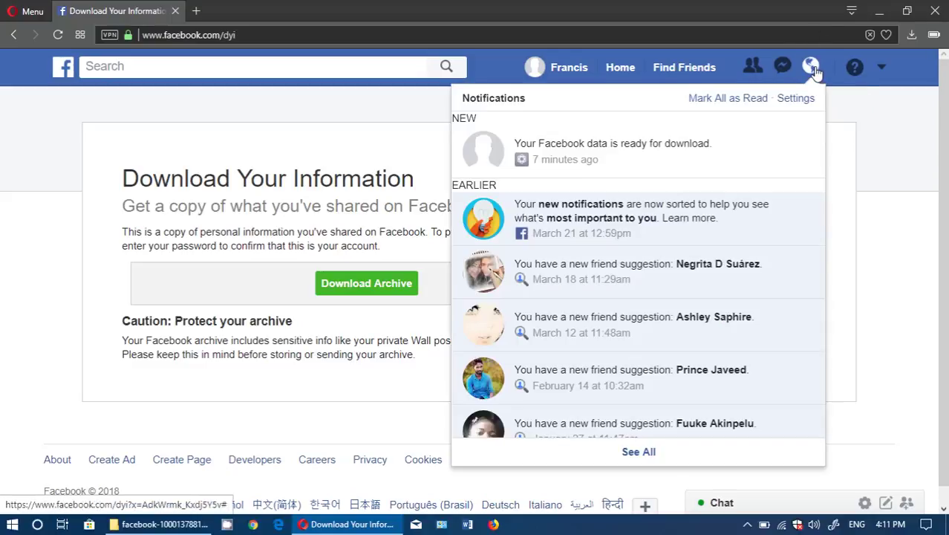
pyautogui.click(647, 151)
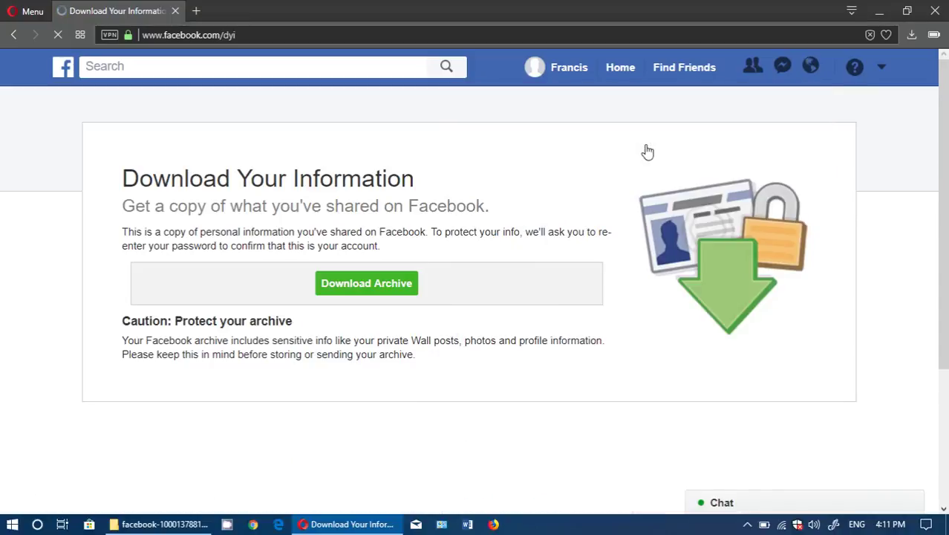
pyautogui.click(393, 296)
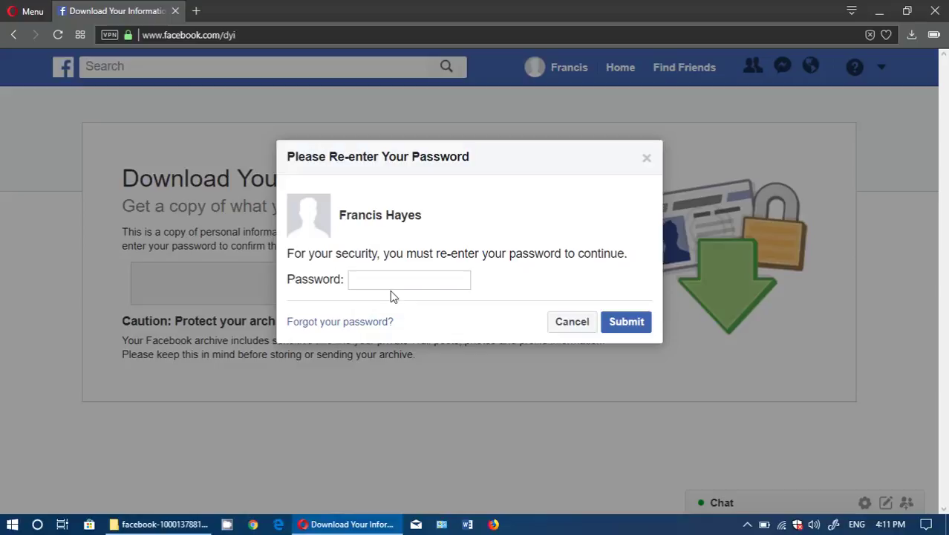
pyautogui.click(567, 324)
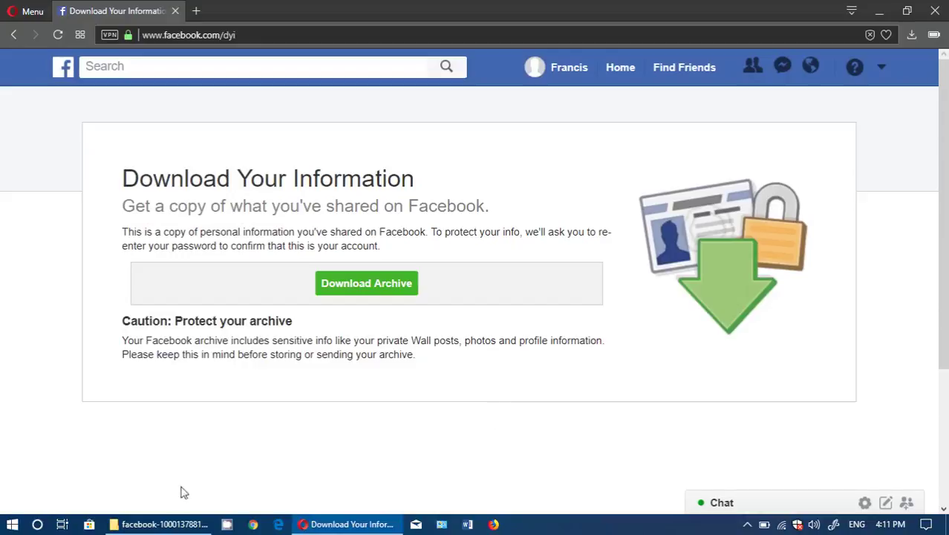
# - From the extracted archive folder in File Explorer, open index.htm in Edge
pyautogui.click(165, 525)
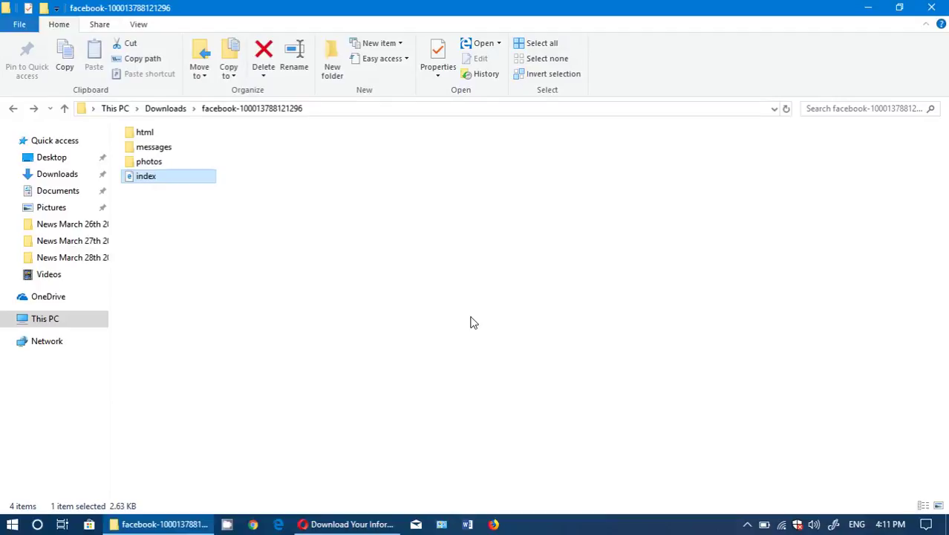
pyautogui.click(167, 211)
pyautogui.doubleClick(159, 183)
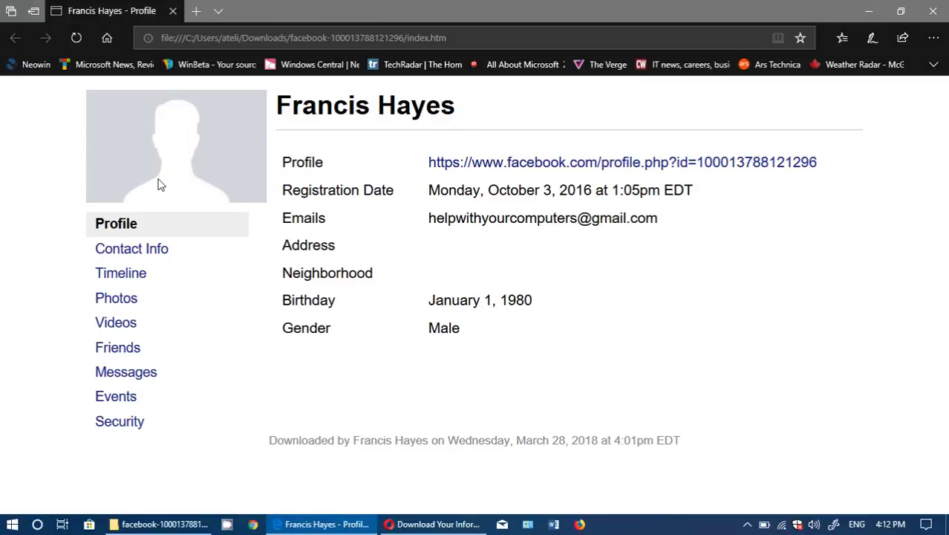
# - View the archive's Contact Info, Timeline, Photos, Videos, Friends, Messages, Events and Security sections in turn
pyautogui.click(143, 250)
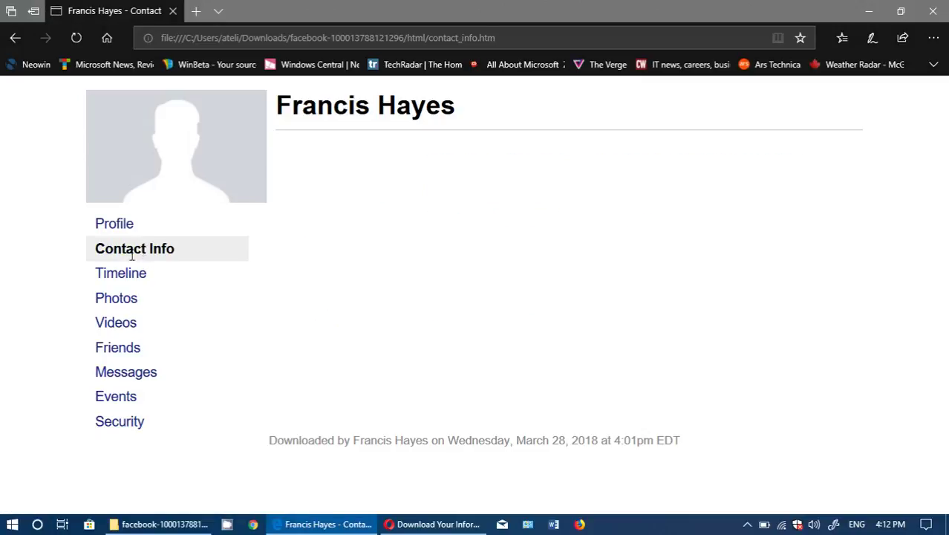
pyautogui.click(116, 275)
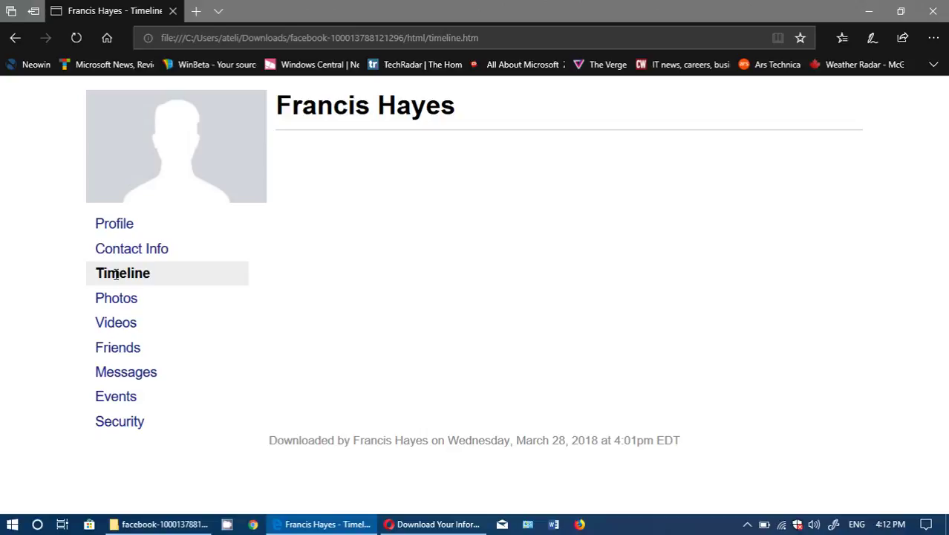
pyautogui.click(118, 302)
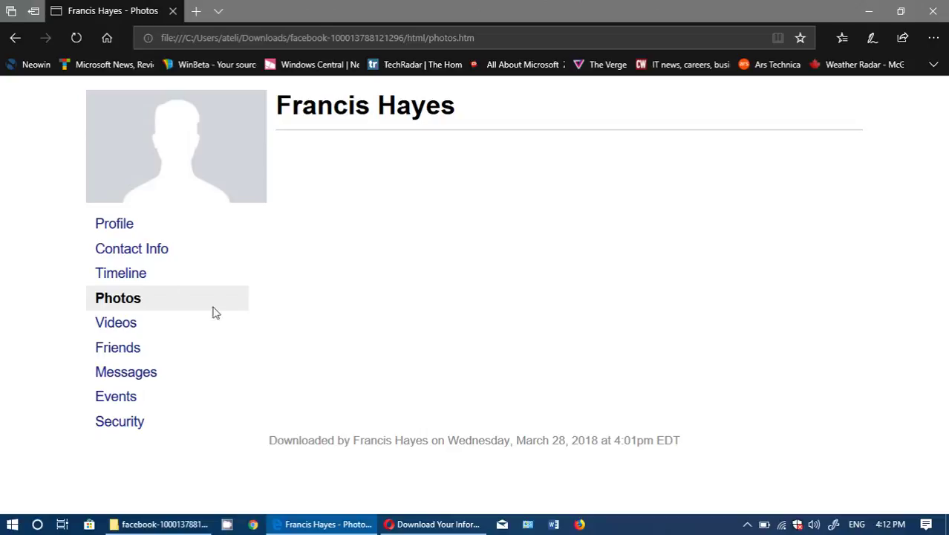
pyautogui.click(118, 320)
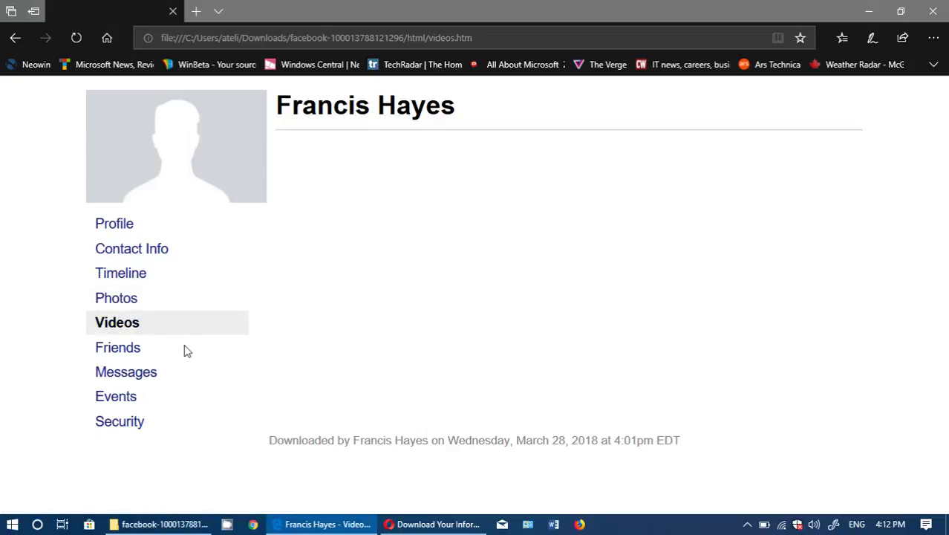
pyautogui.click(117, 349)
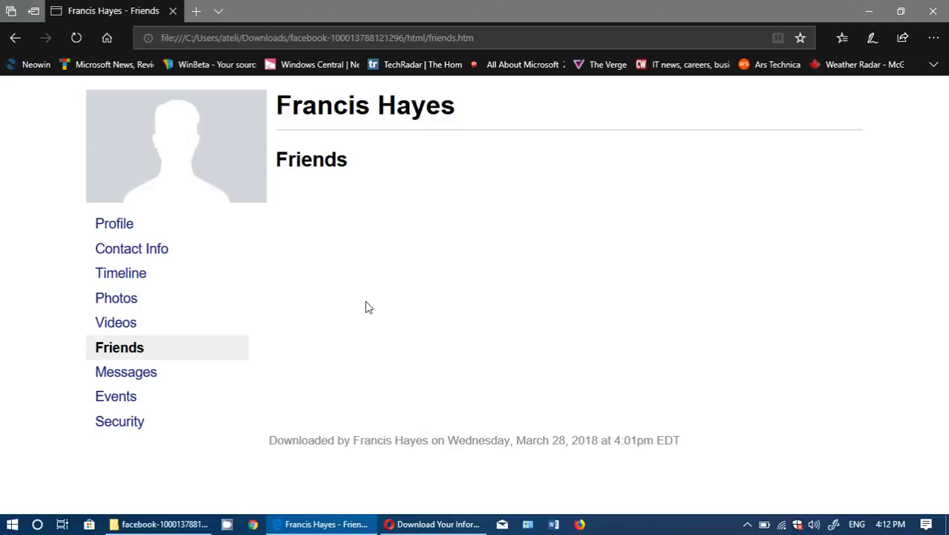
pyautogui.click(126, 370)
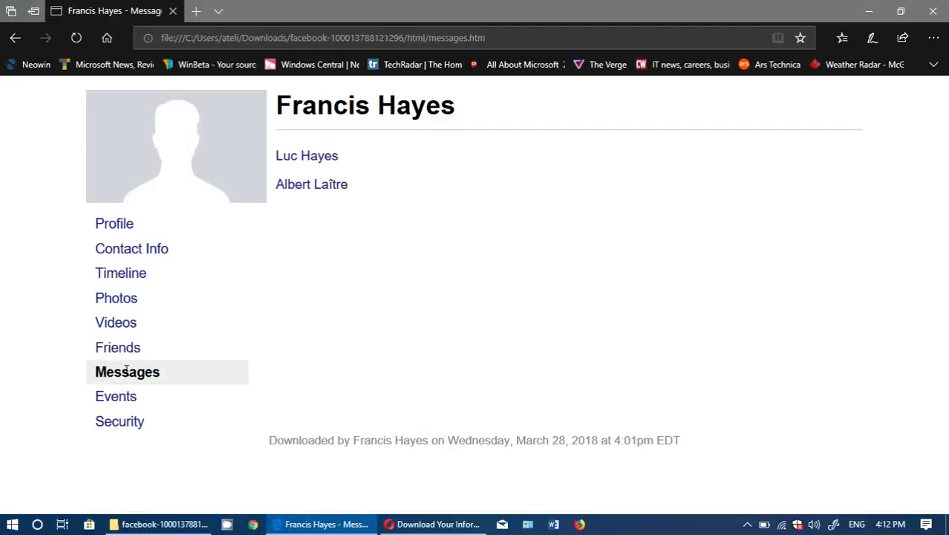
pyautogui.click(119, 399)
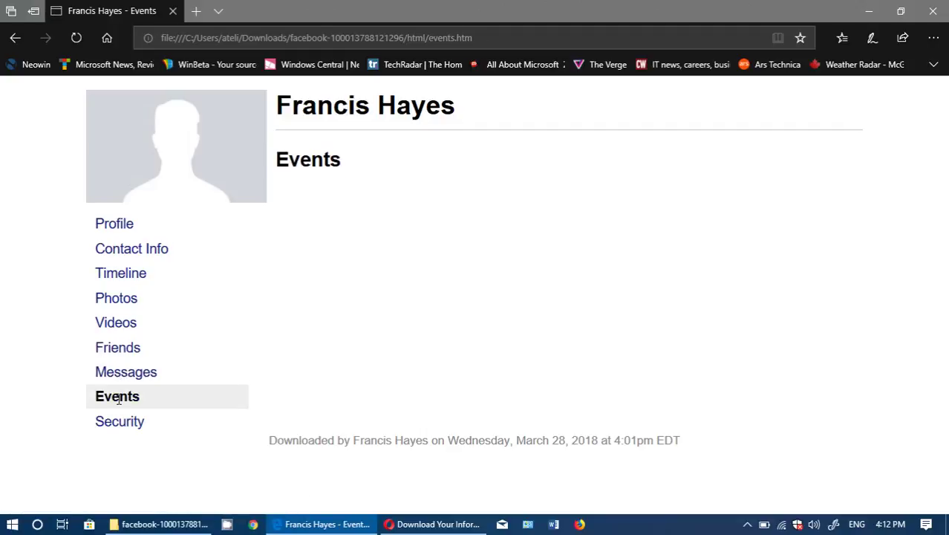
pyautogui.click(120, 423)
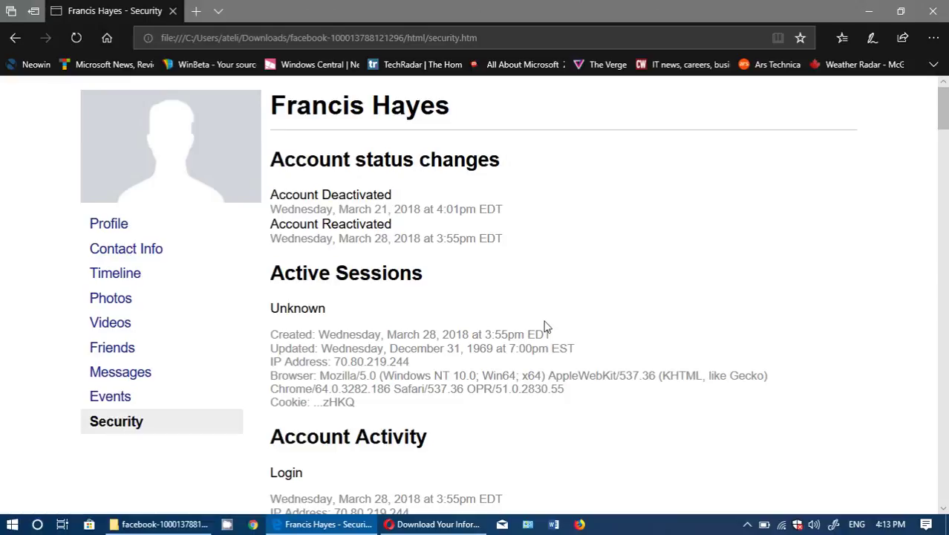
# - Review the Security page's sessions and login IPs, then return to the Profile section
pyautogui.scroll(-15, 546, 327)
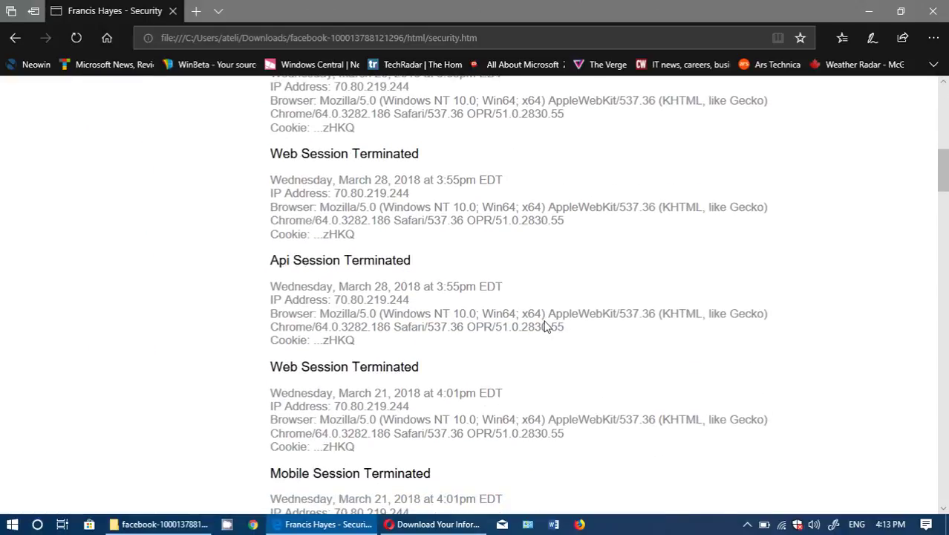
pyautogui.scroll(-15, 545, 327)
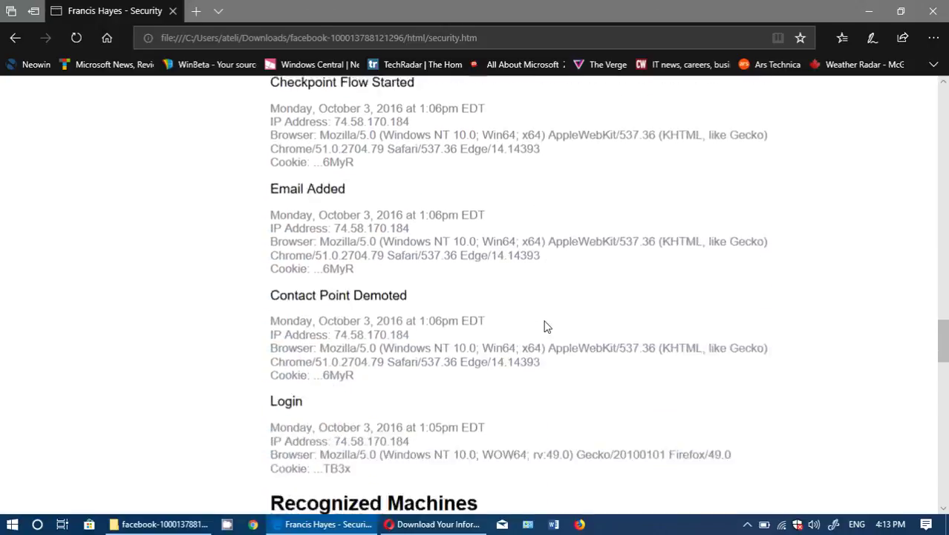
pyautogui.scroll(-3, 545, 327)
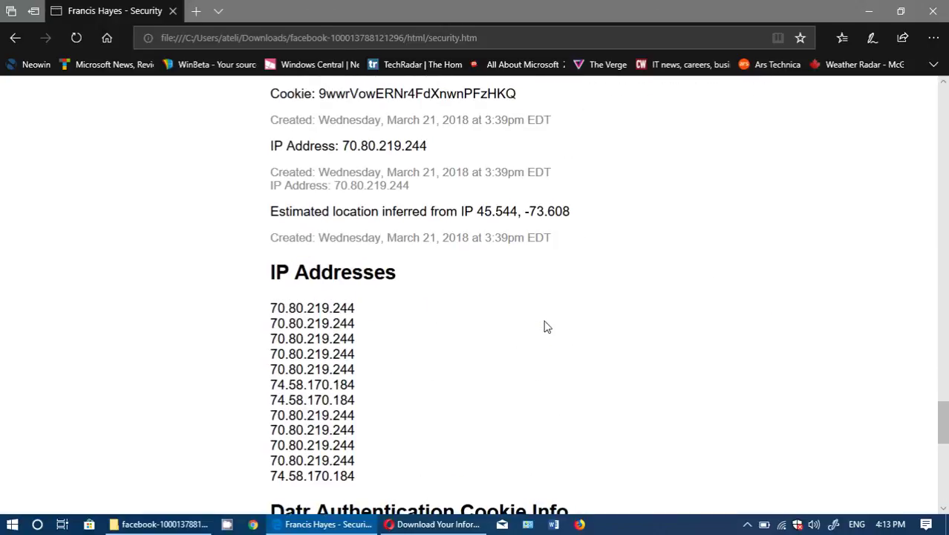
pyautogui.scroll(20, 545, 327)
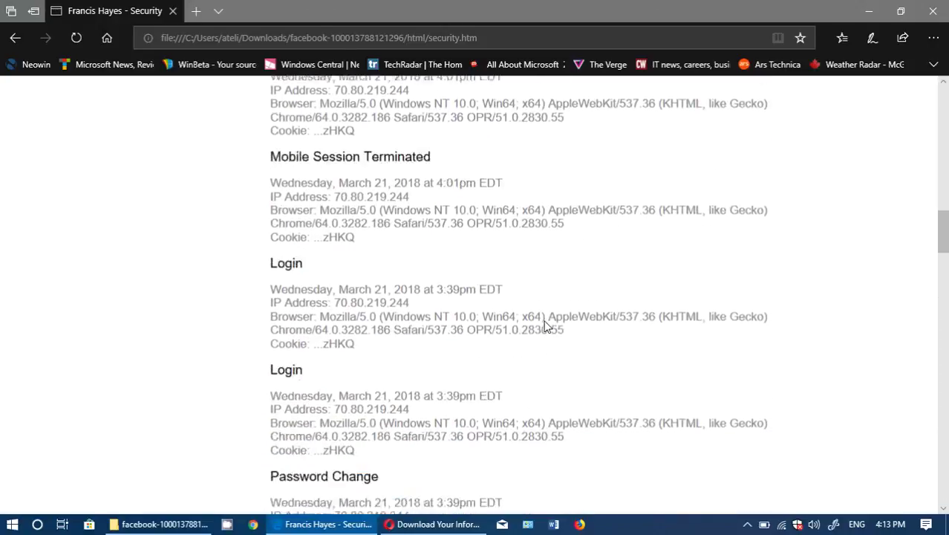
pyautogui.scroll(10, 546, 327)
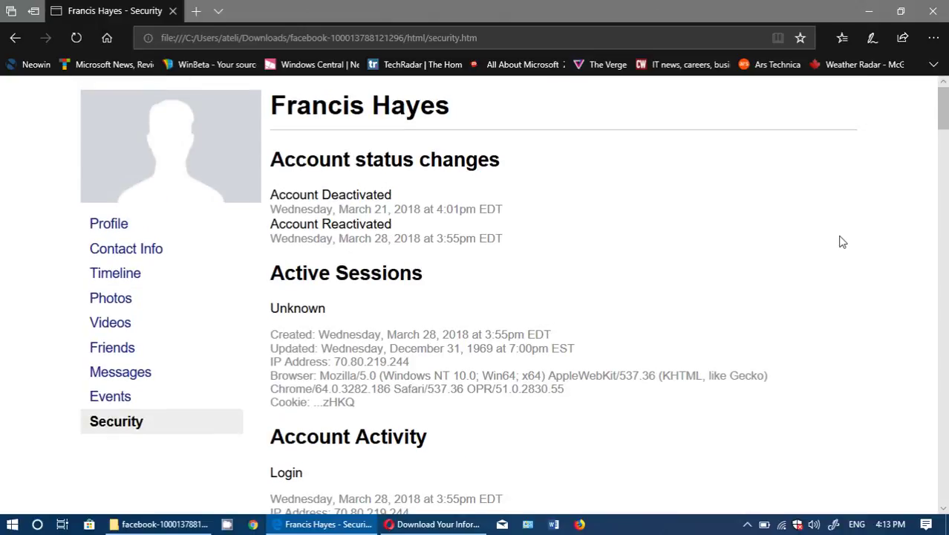
pyautogui.click(101, 227)
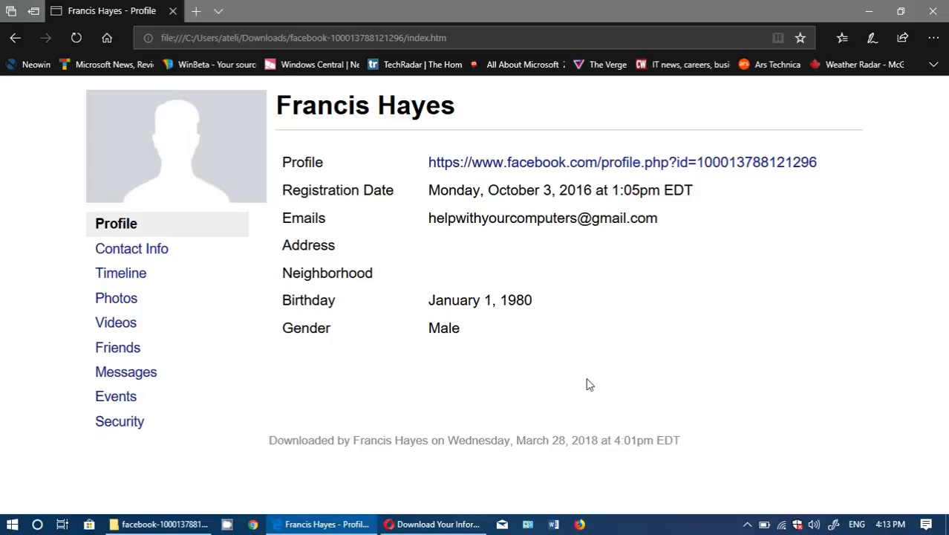
# - Close the Edge archive viewer, the File Explorer archive folder and Opera
pyautogui.click(933, 16)
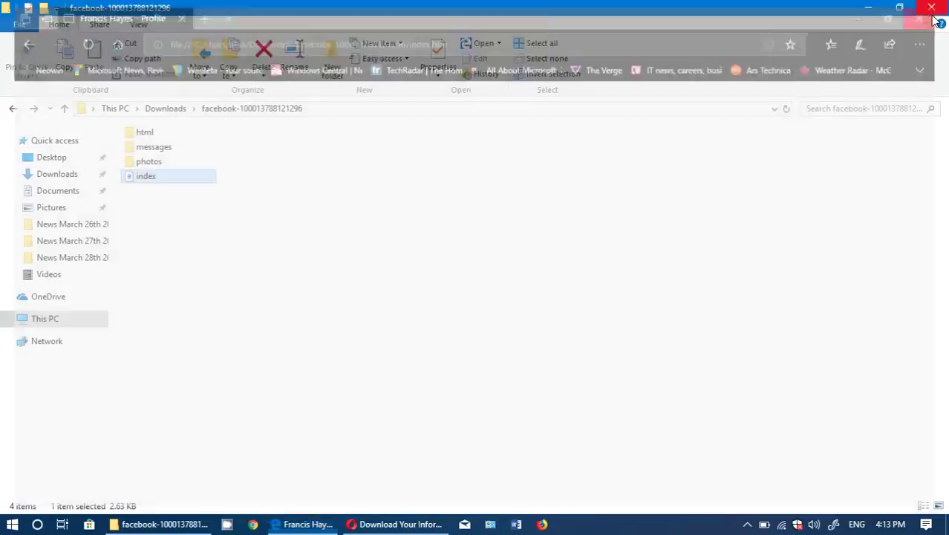
pyautogui.click(929, 8)
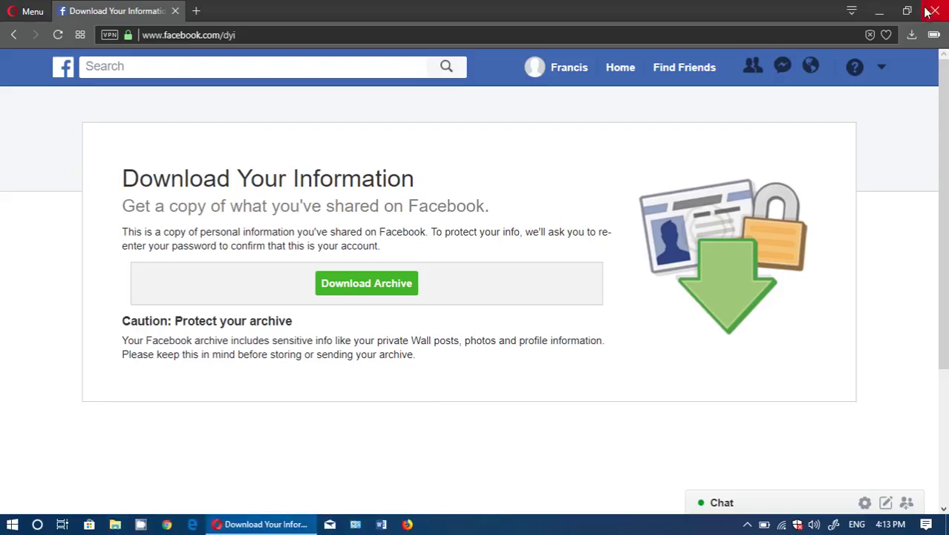
pyautogui.click(940, 11)
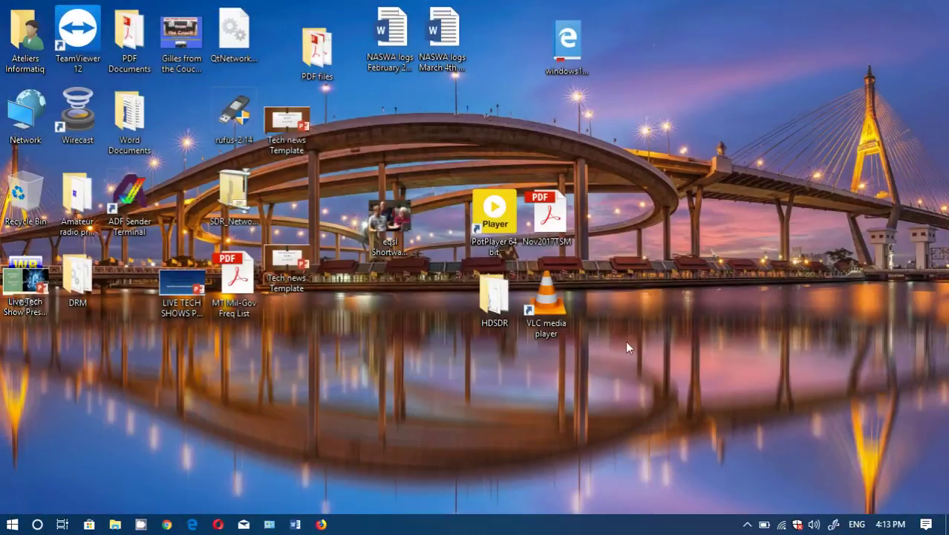